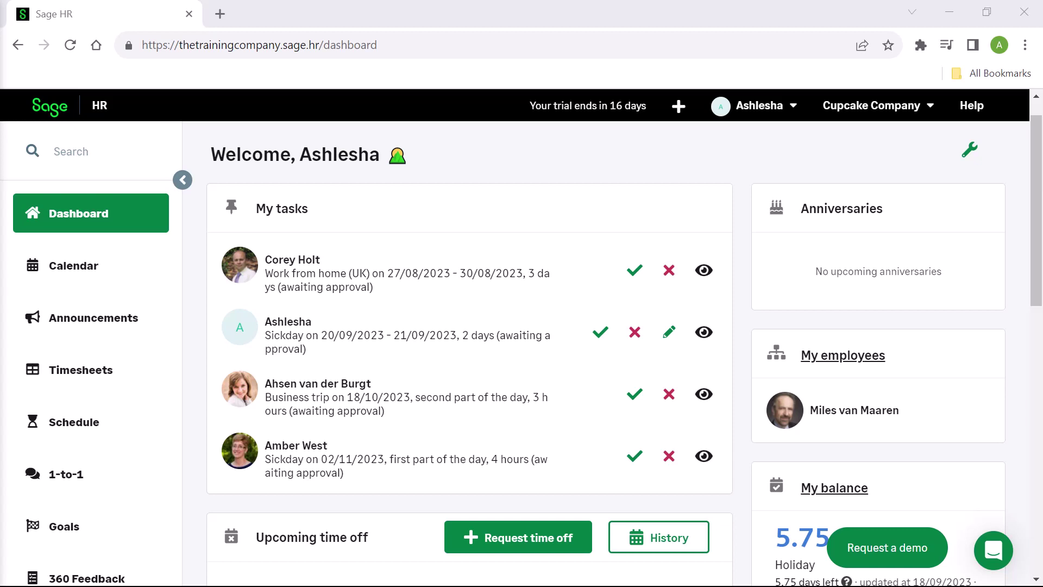
Go to company Settings from the account menu and expand the Timesheets section.
click(789, 111)
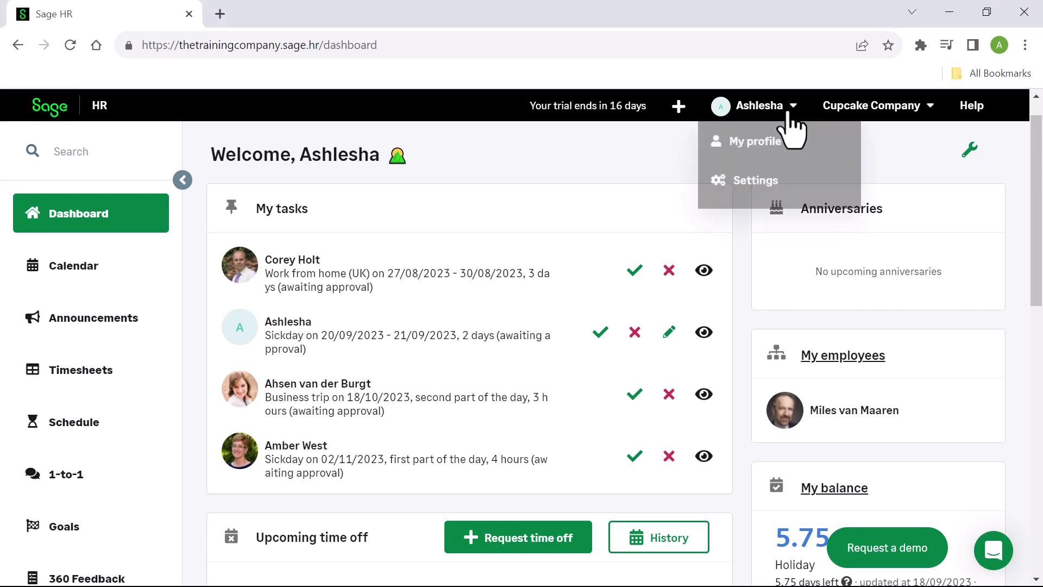
click(790, 184)
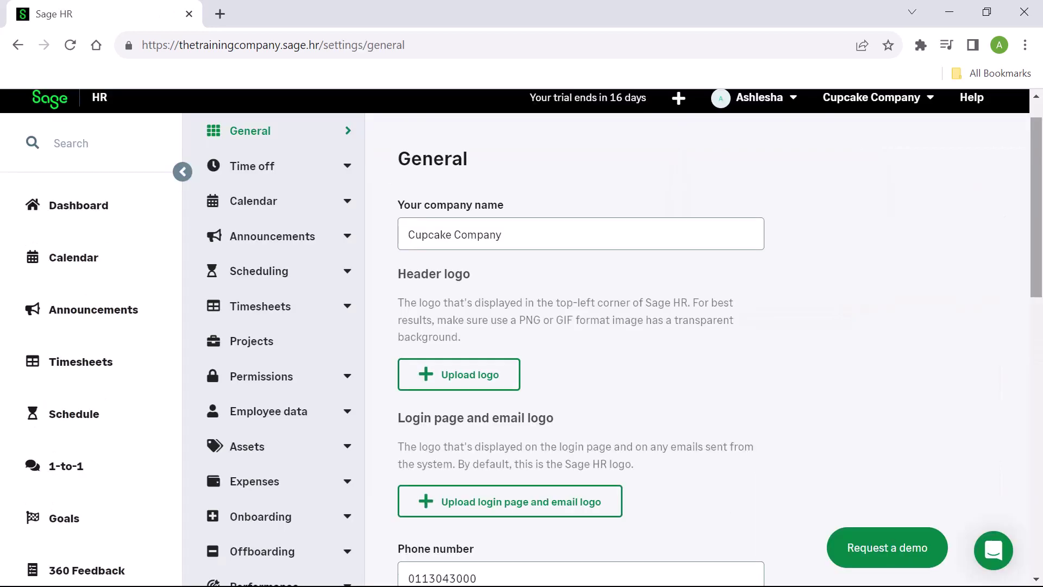
click(347, 312)
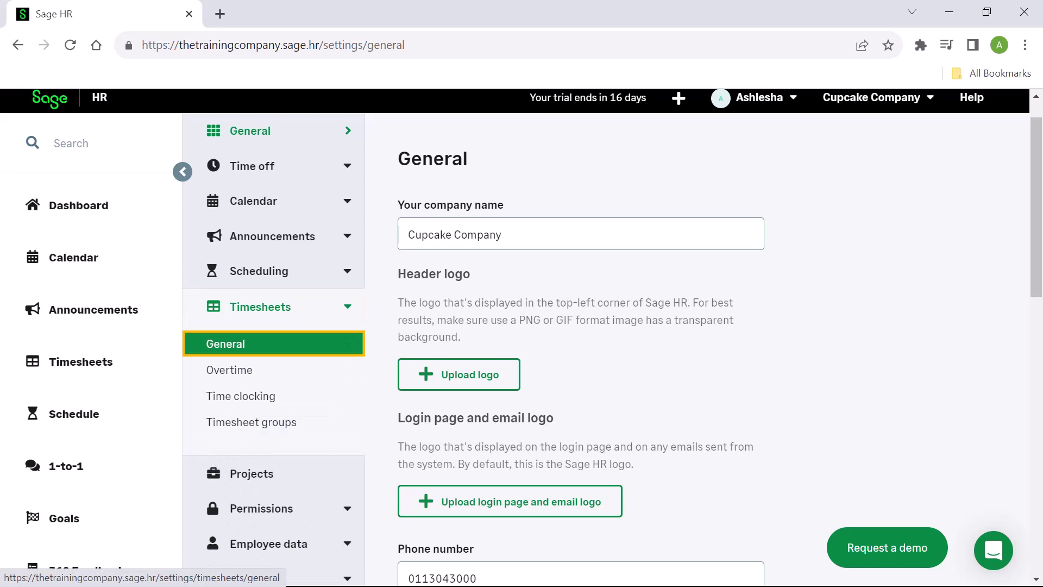
In Timesheets General, add an employee as timesheets administrator and enable self-export of timesheet reports.
click(225, 343)
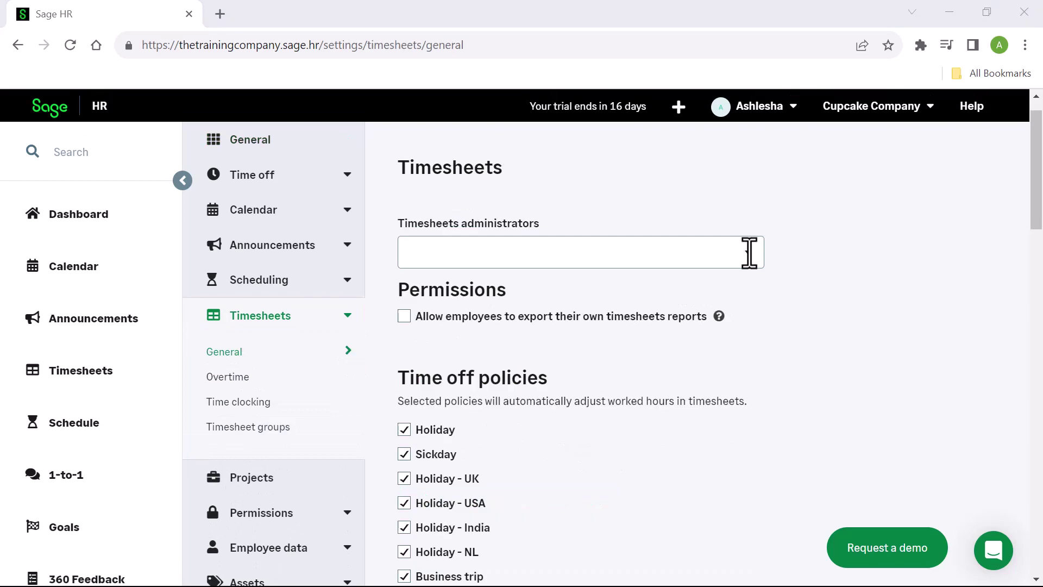
click(749, 252)
drag(761, 318, 757, 391)
click(699, 367)
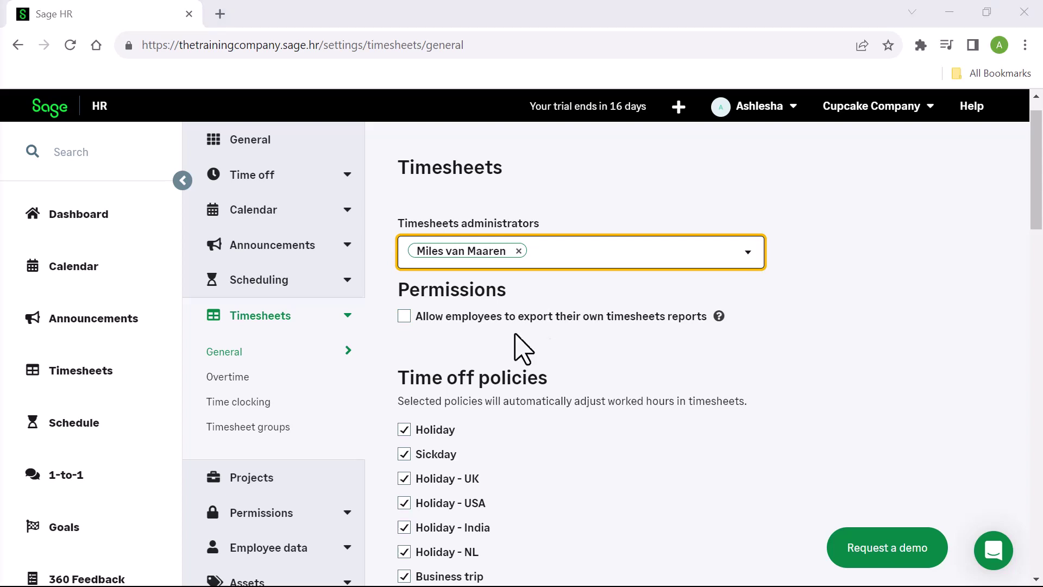
click(415, 322)
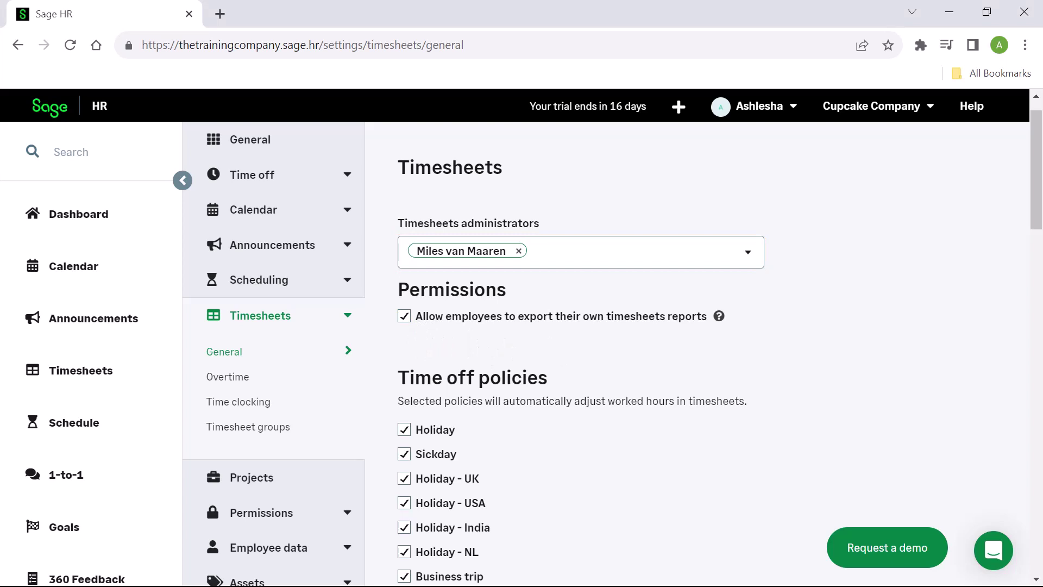
drag(1035, 163, 1035, 208)
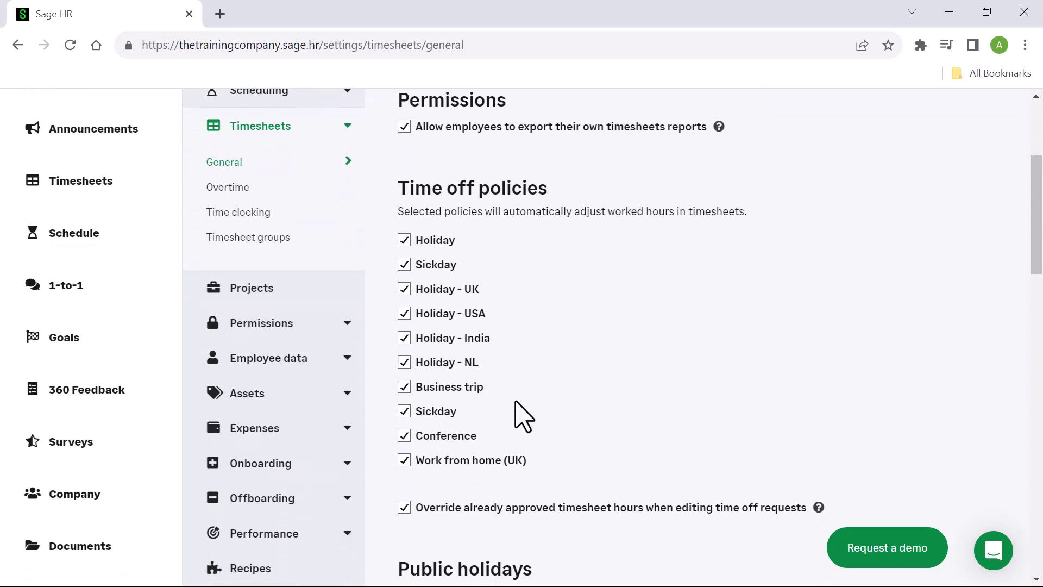
Toggle the Conference time off policy, then scroll to the Public holidays and Timesheet period settings.
click(458, 438)
scroll(597, 336, down, 4)
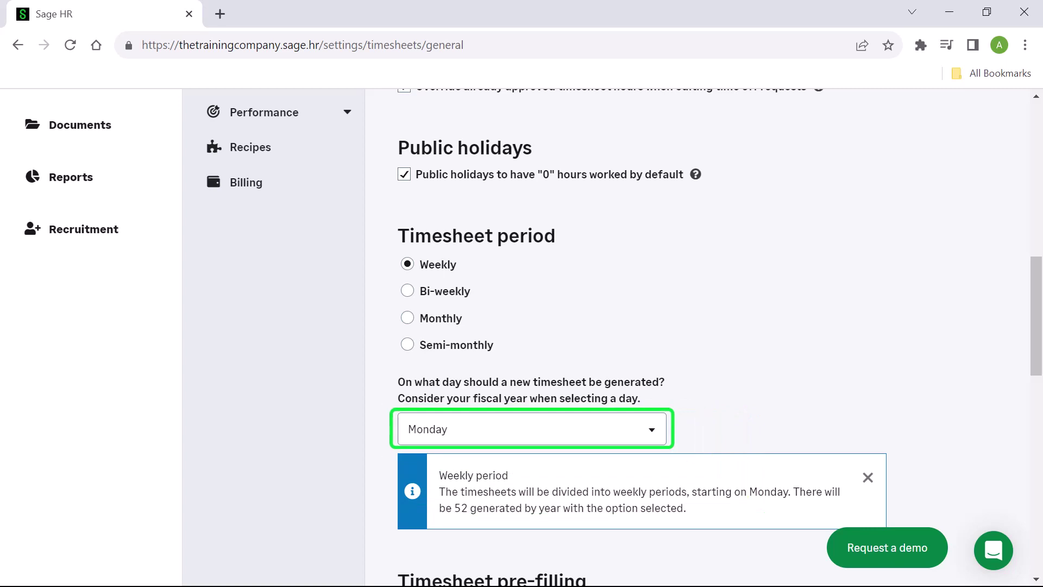
click(658, 433)
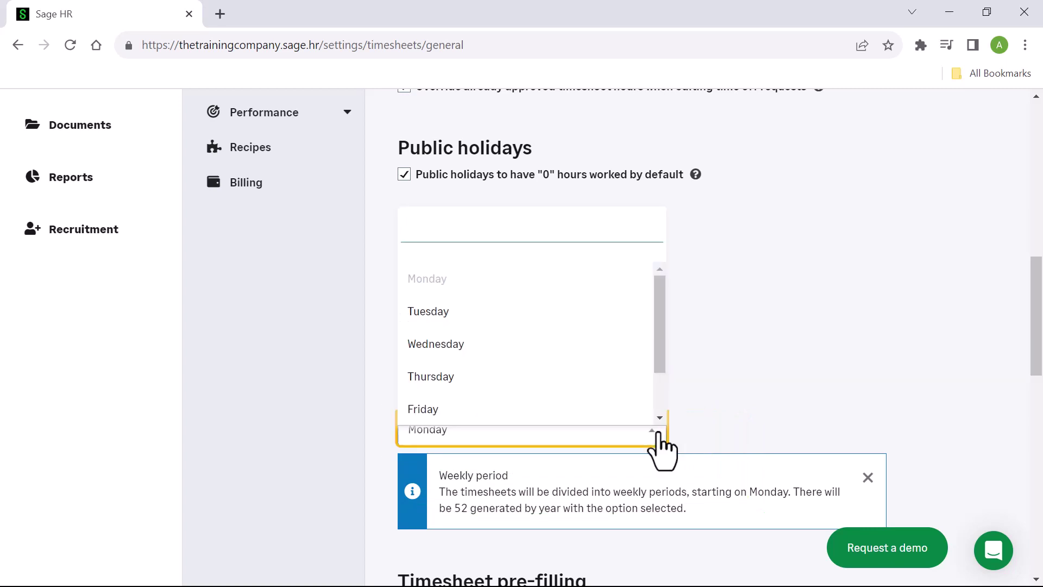
click(658, 433)
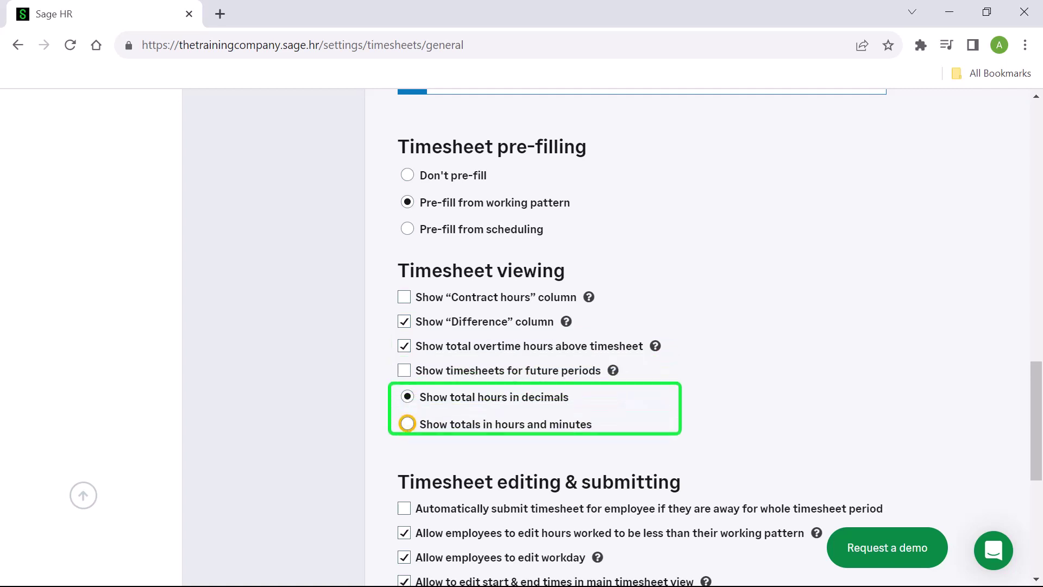
Select 'Show totals in hours and minutes' under Timesheet viewing.
click(407, 424)
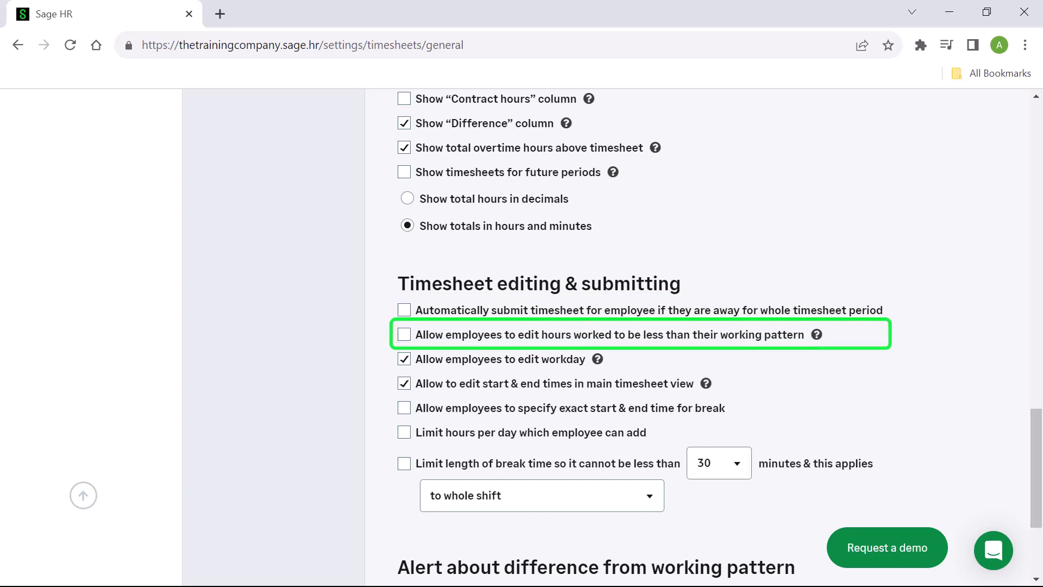
Tick 'Allow employees to edit hours worked to be less than their working pattern' and save.
click(404, 334)
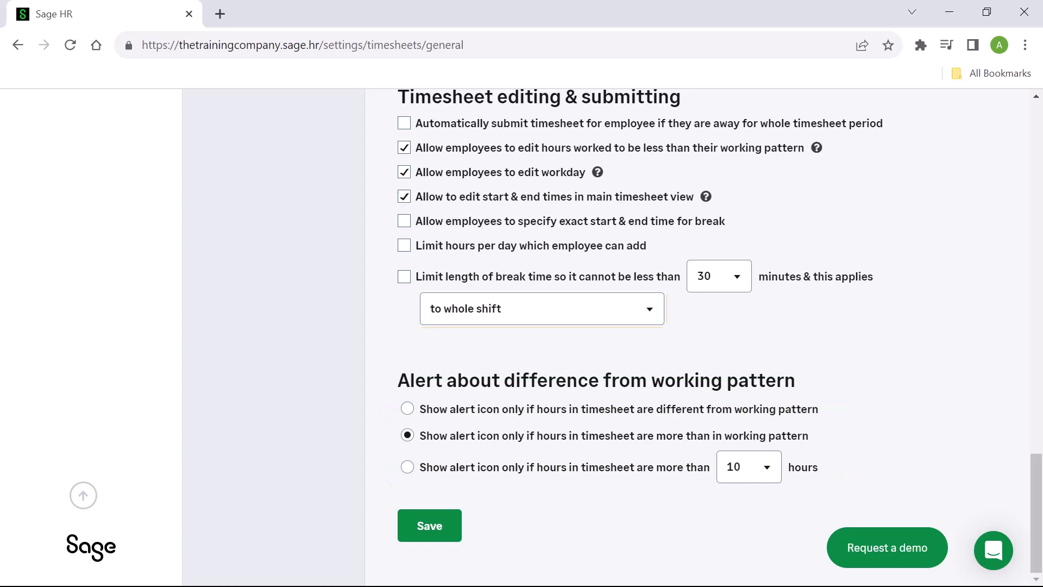
click(429, 525)
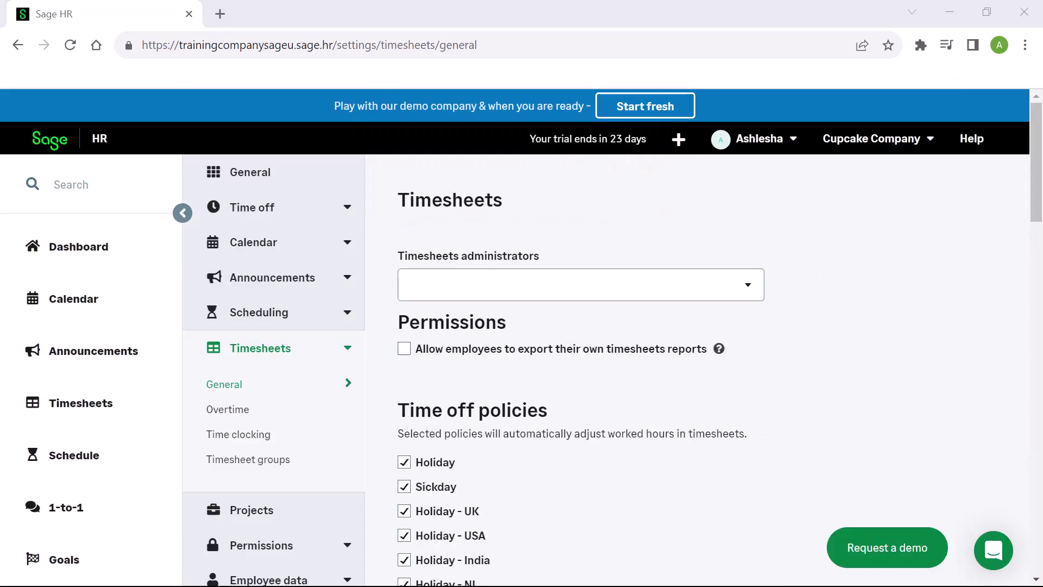
On the Overtime page, choose 'Count overtime as hours exceeding default working pattern'.
click(352, 412)
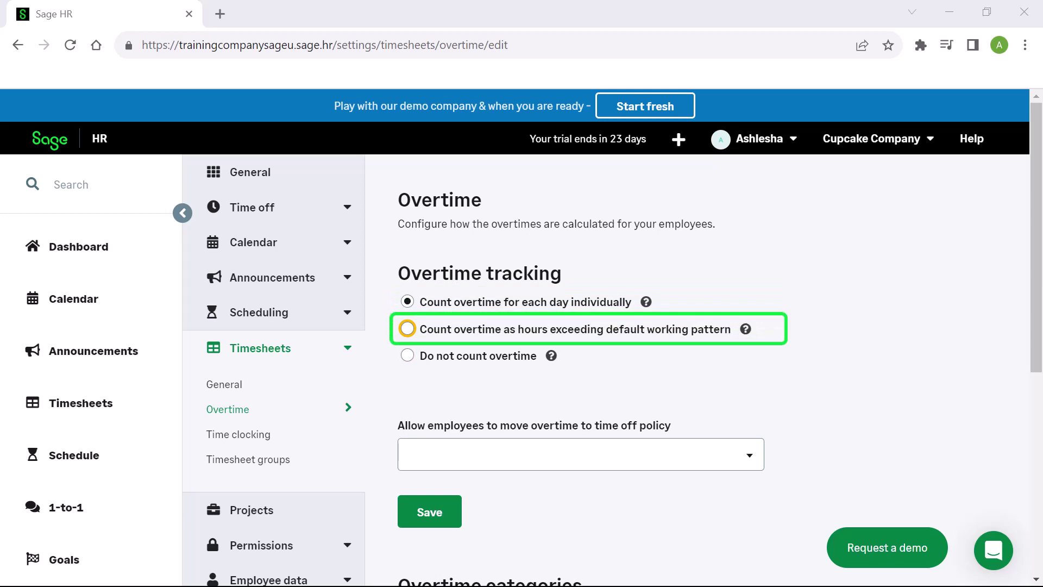
click(407, 329)
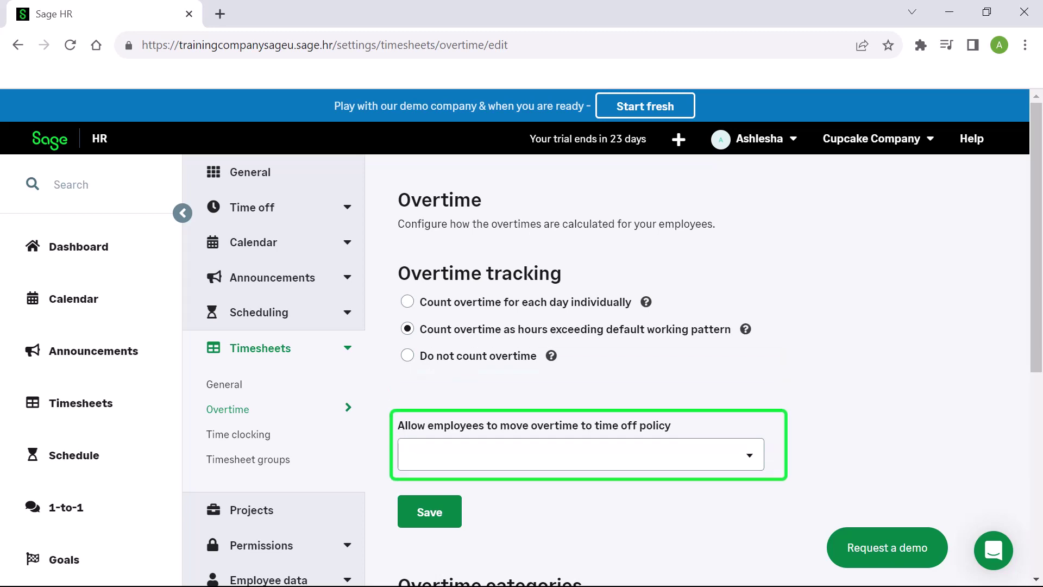
click(755, 456)
drag(755, 380, 756, 442)
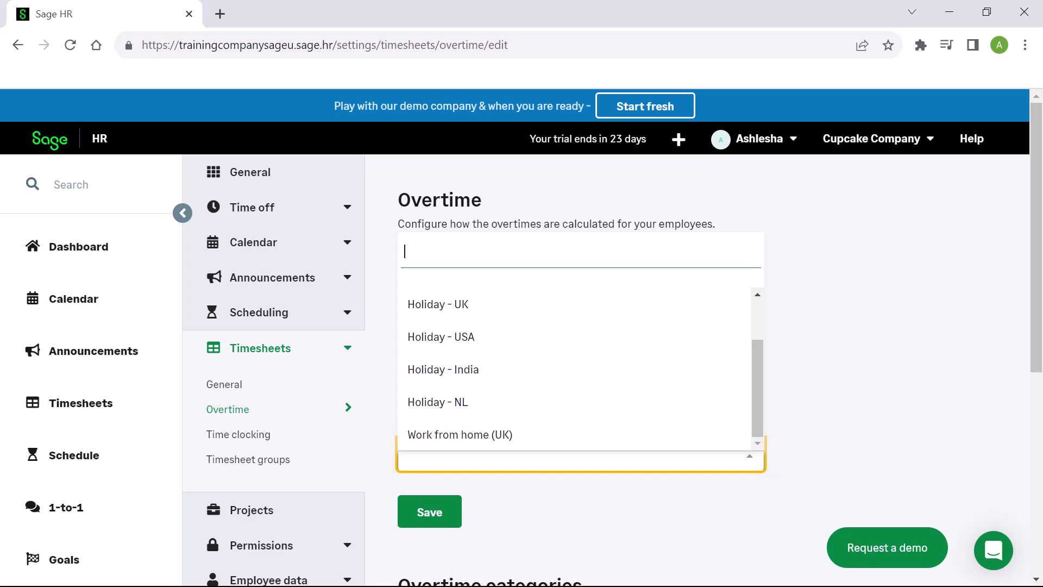
key(Escape)
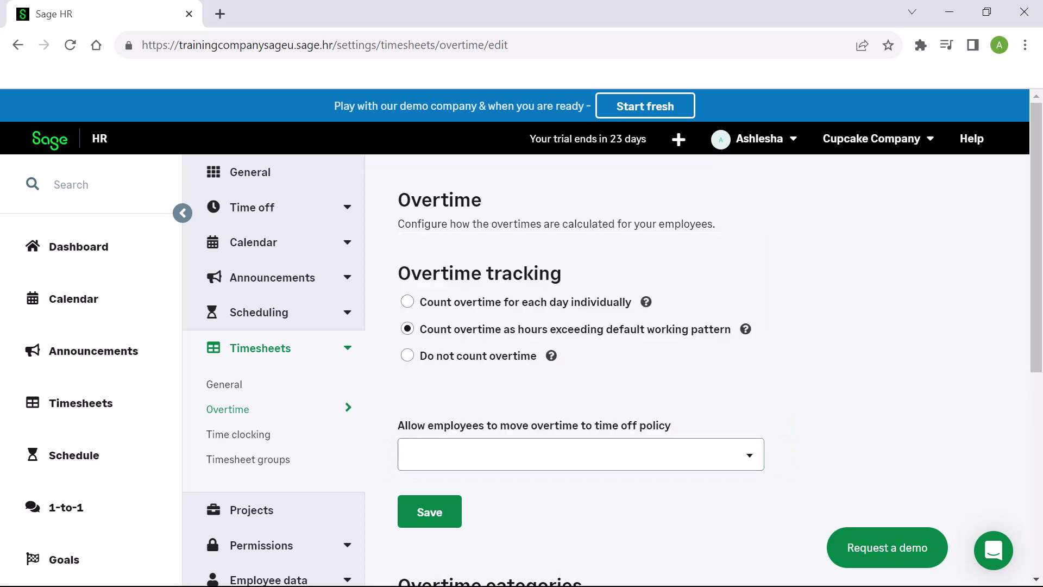
Scroll down below the overtime policy field and save the overtime settings.
scroll(521, 337, down, 3)
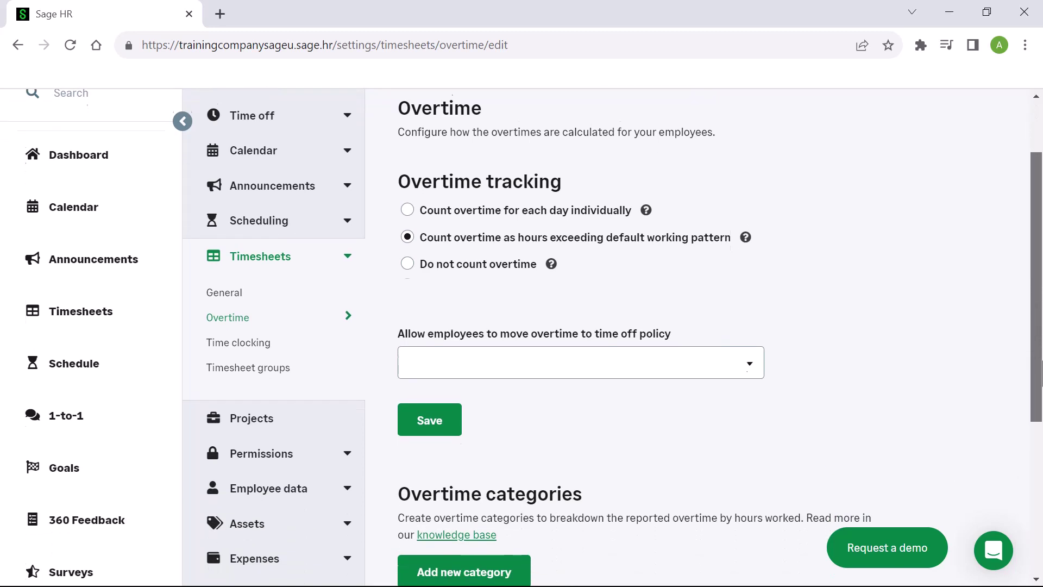
scroll(521, 337, down, 1)
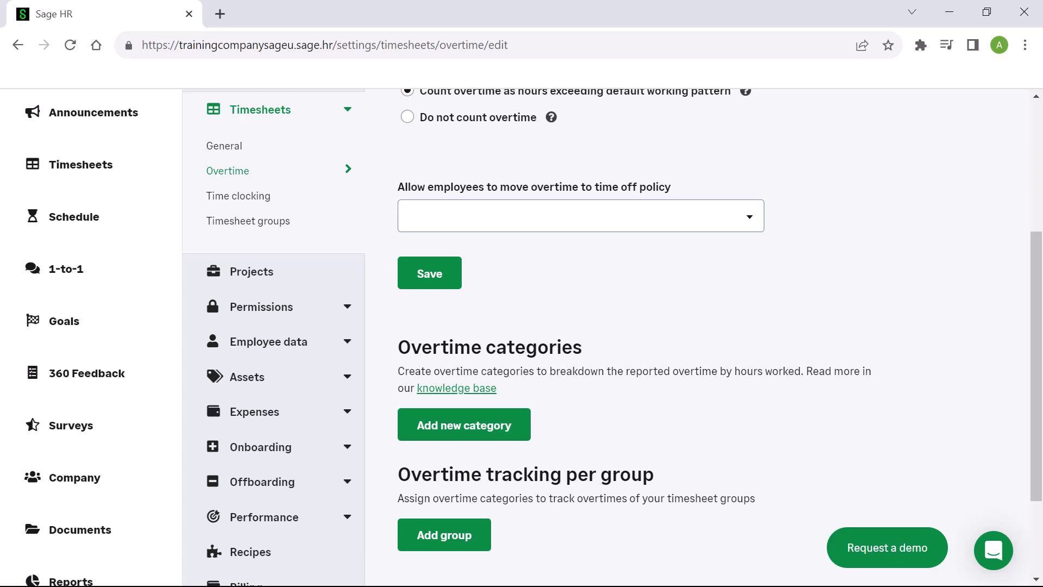
scroll(427, 252, down, 1)
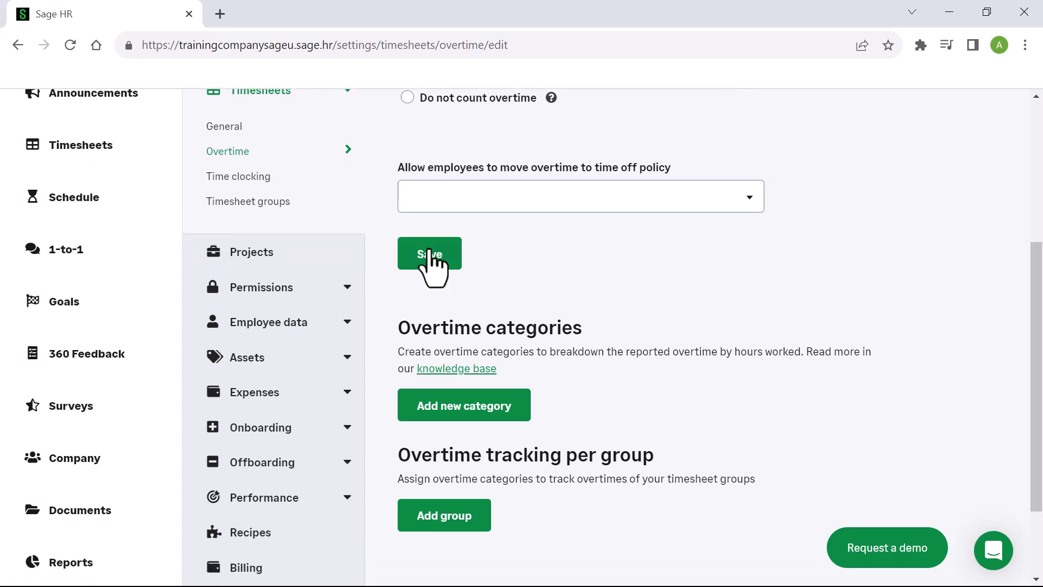
click(427, 252)
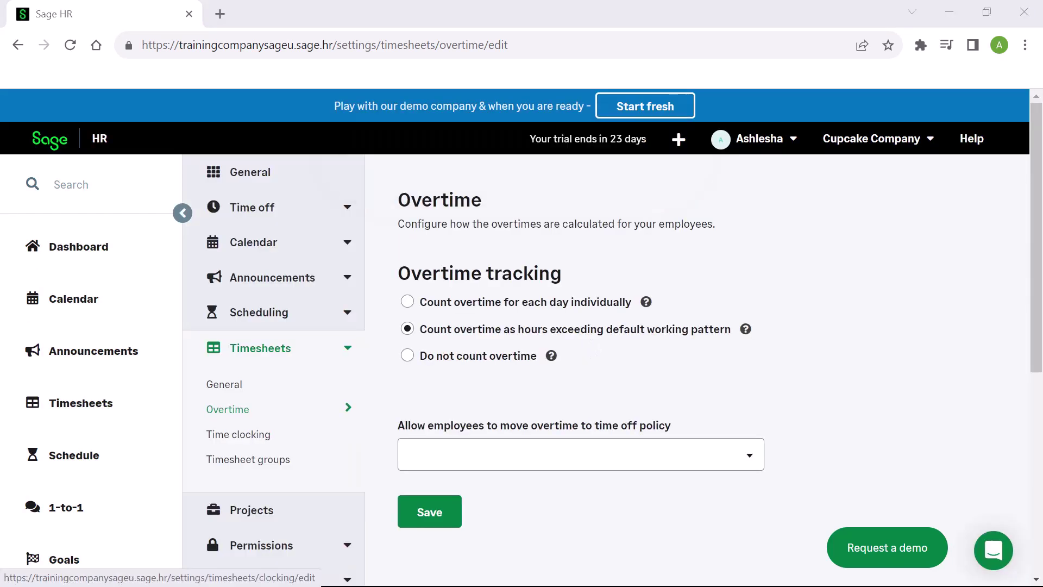
Go to the Time clocking page in the Timesheets settings.
click(339, 434)
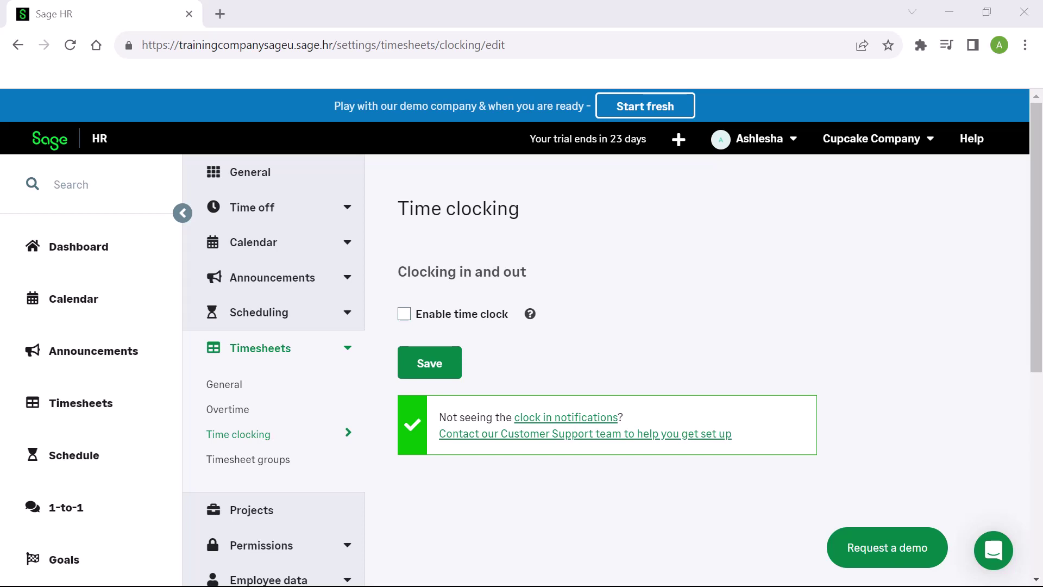
Enable the time clock, keeping 5-minute rounding and automatic clock-out at 12 hours.
click(404, 314)
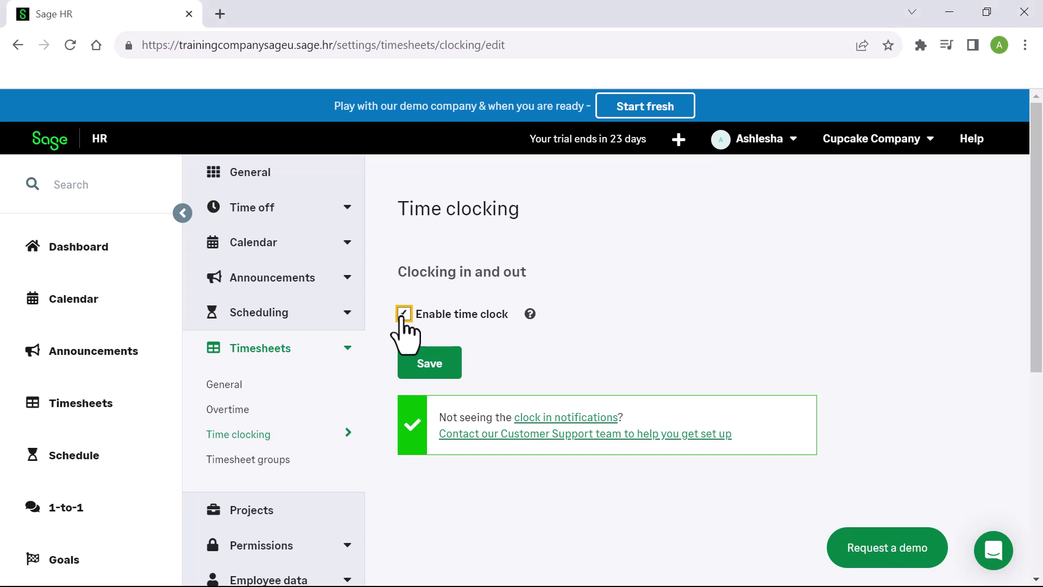
click(442, 362)
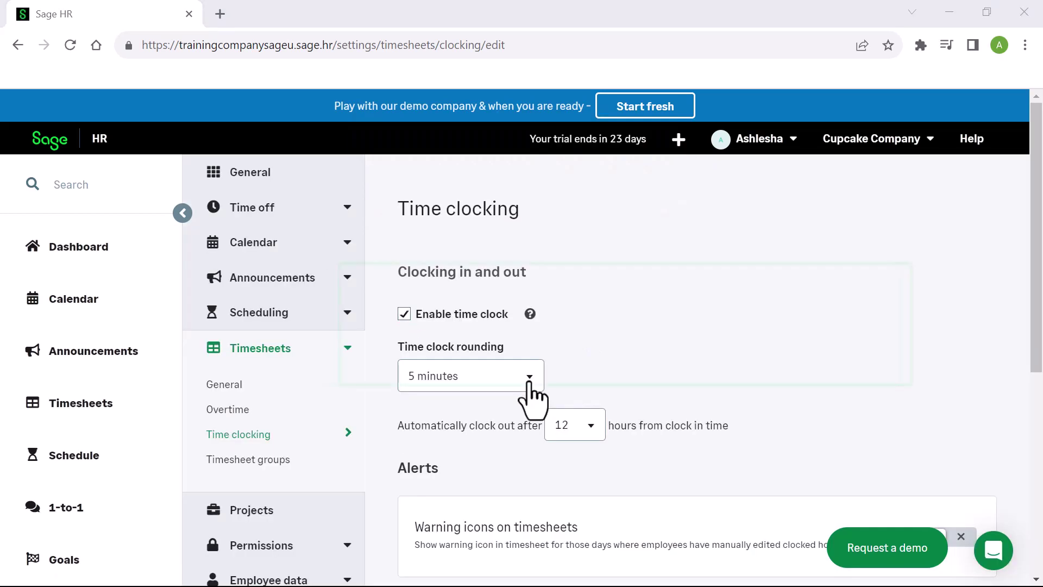
click(528, 380)
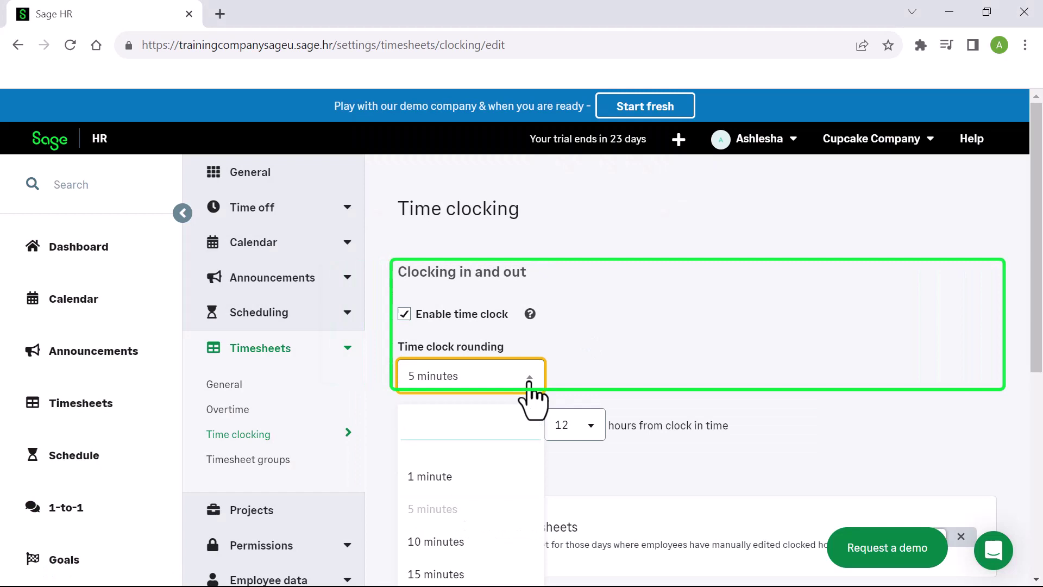
click(528, 382)
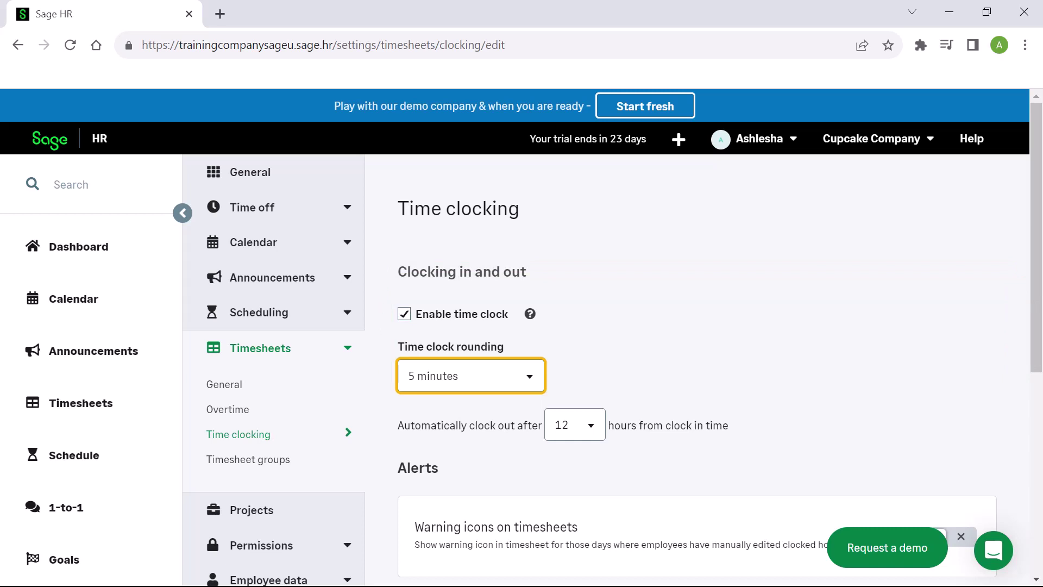
click(592, 433)
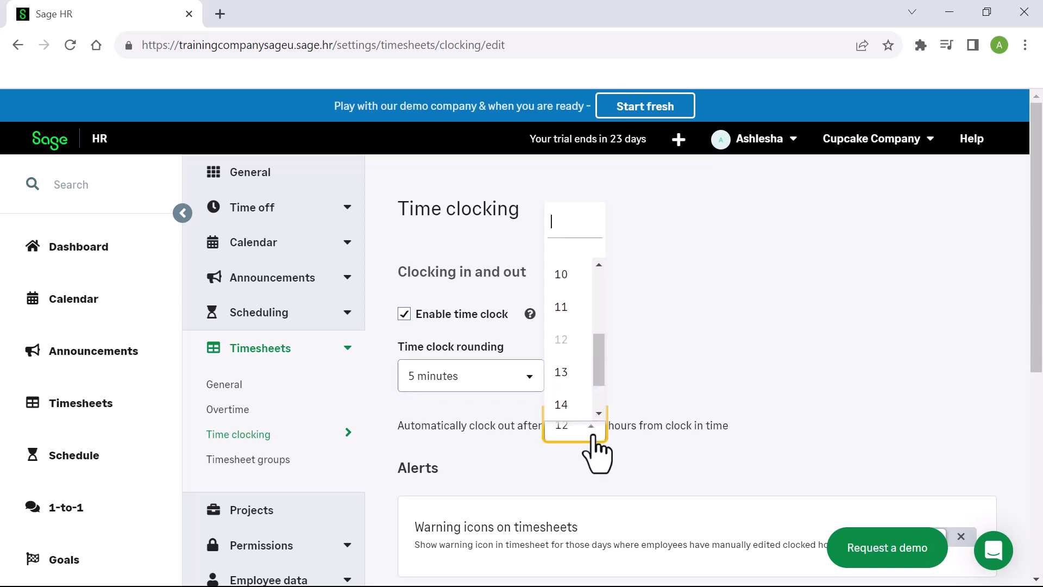
click(592, 433)
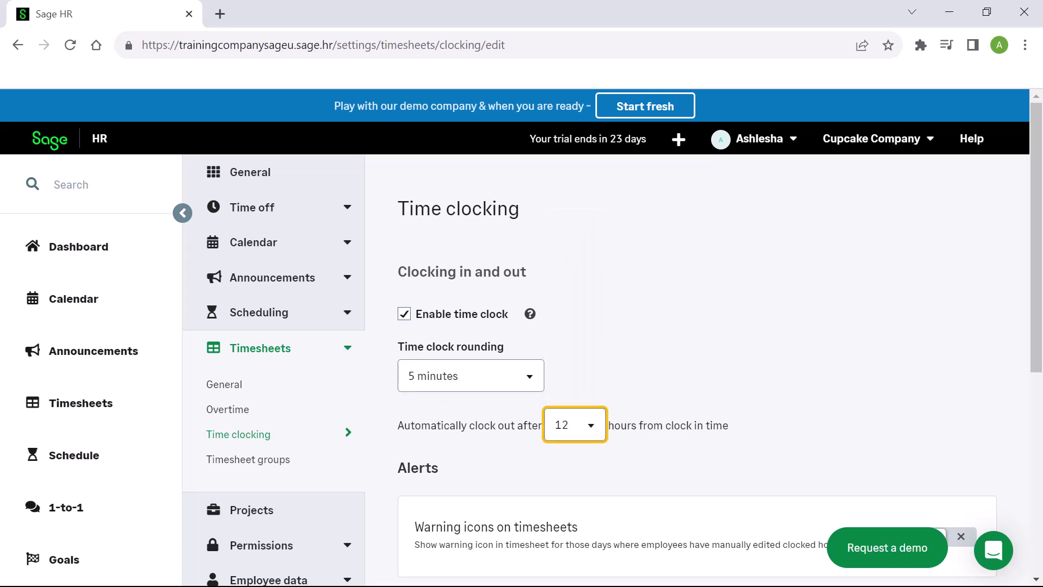
Turn on warning icons on timesheets and save the time clocking settings.
scroll(521, 337, down, 3)
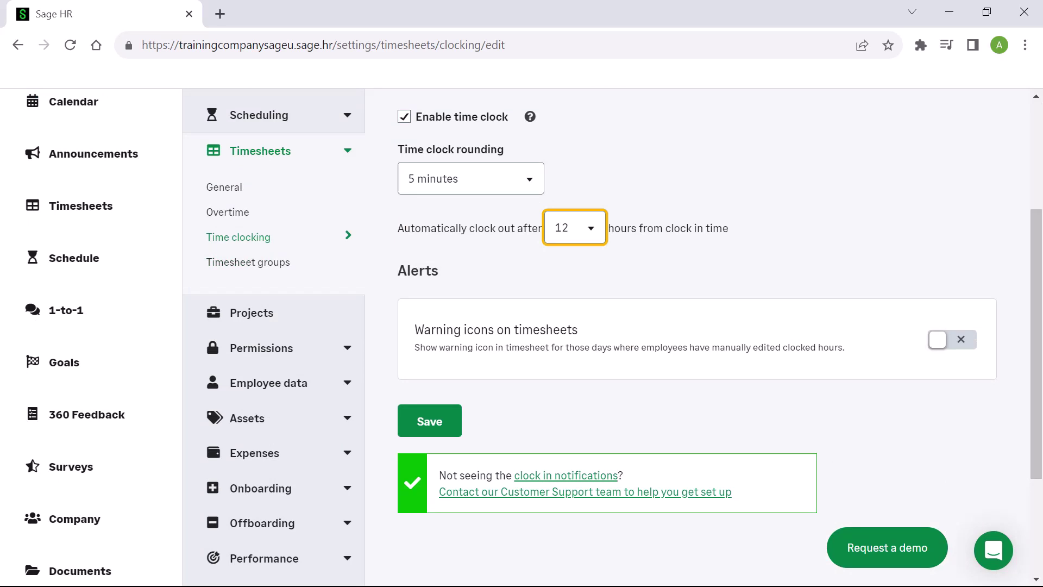
click(966, 342)
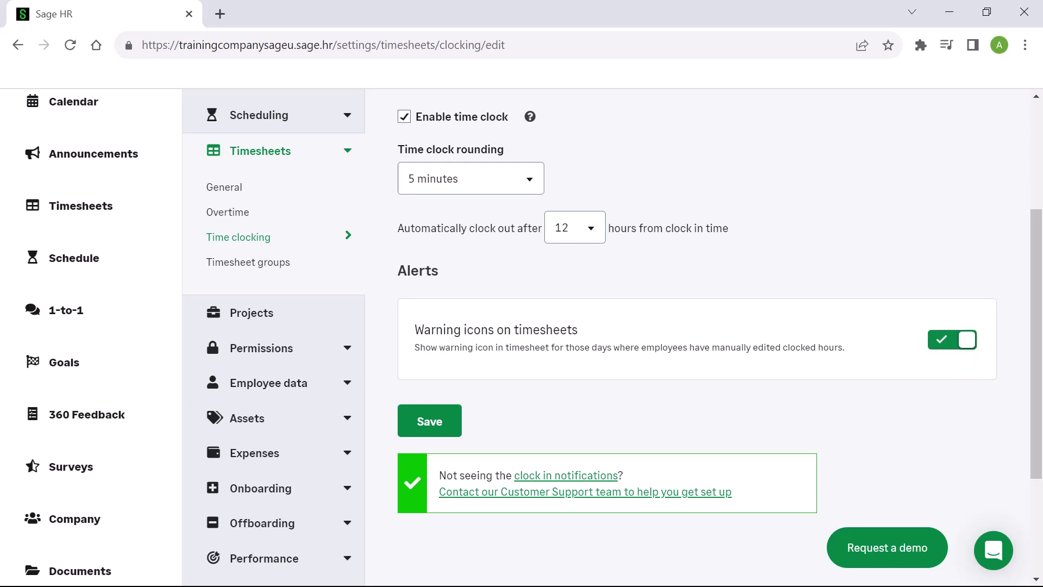
click(441, 429)
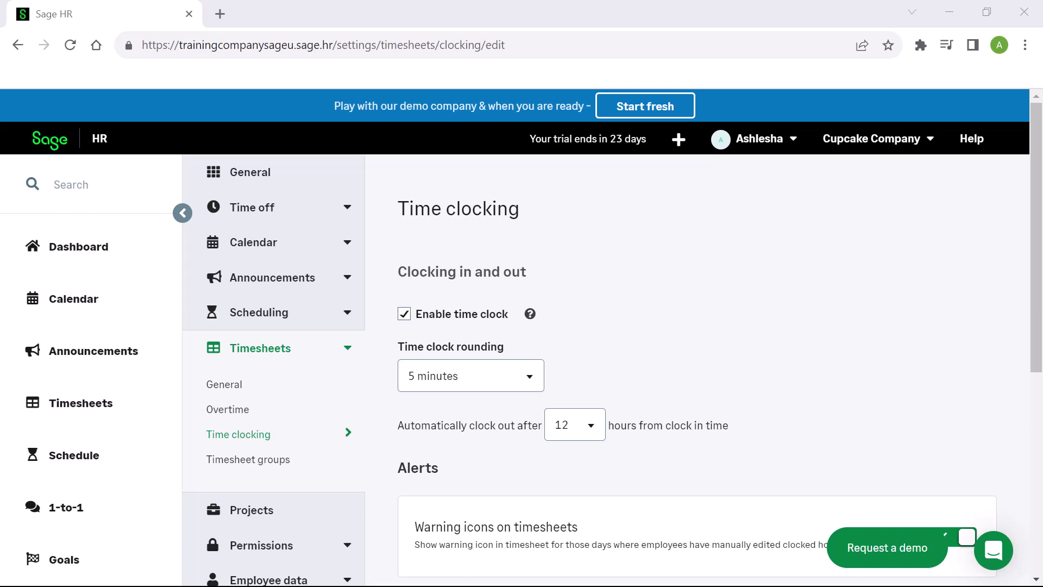
Under Timesheet groups, add a new group titled 'TS One' and save it.
click(331, 471)
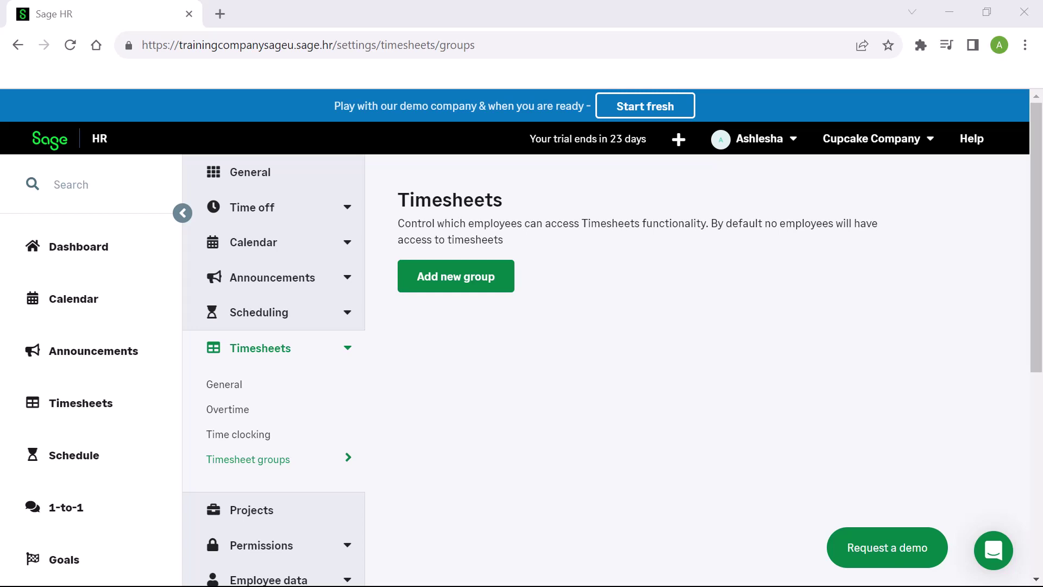
click(467, 285)
click(437, 198)
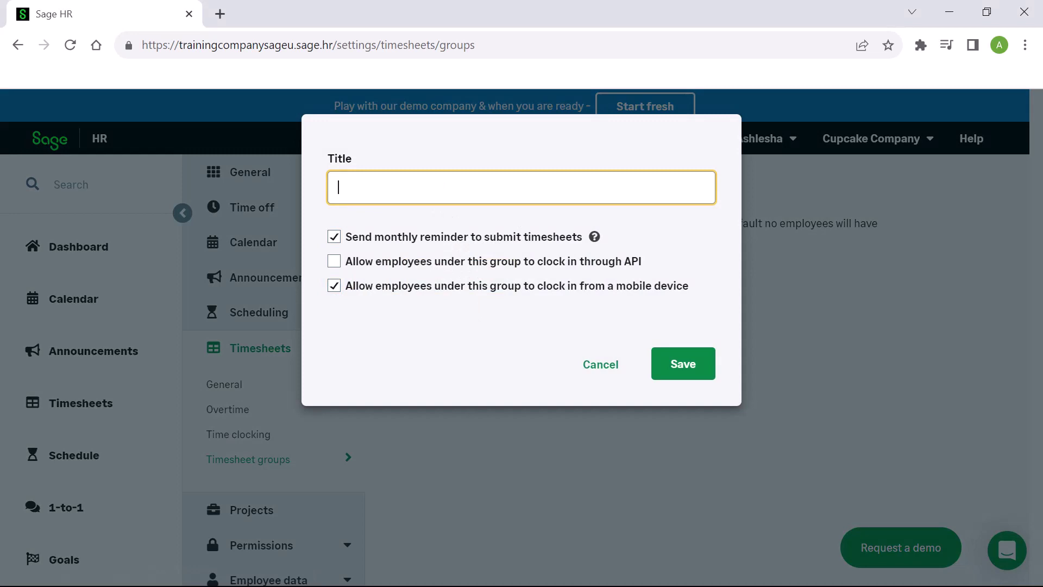
text(TS One)
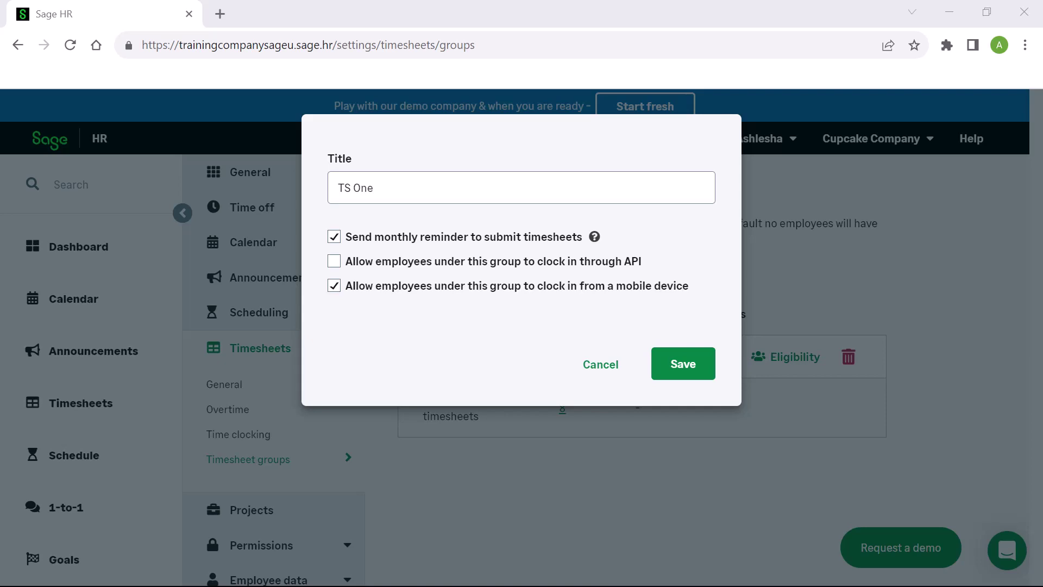
click(694, 363)
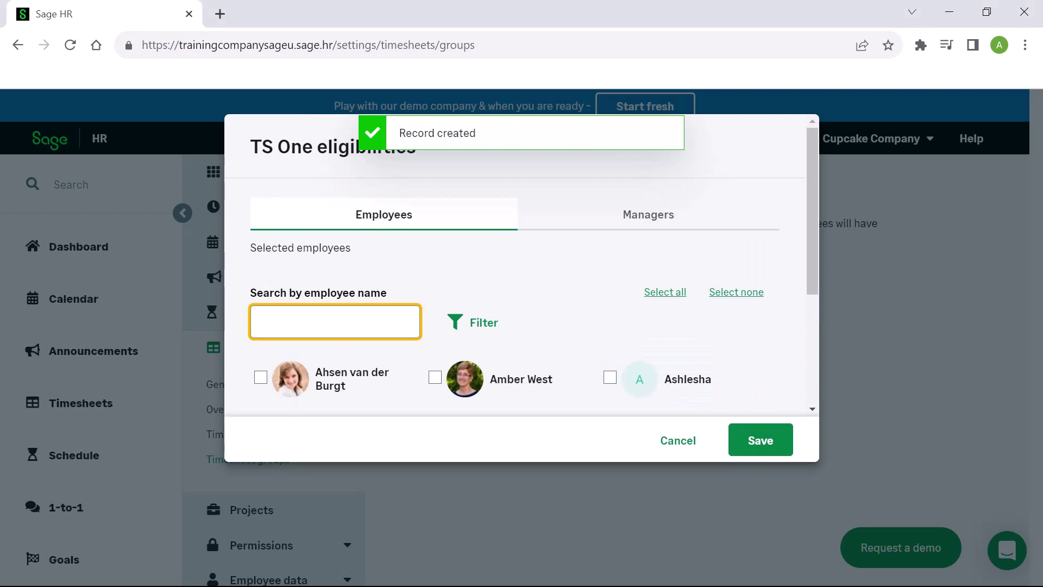
Tick three employees as eligible members of the TS One group.
scroll(521, 266, down, 2)
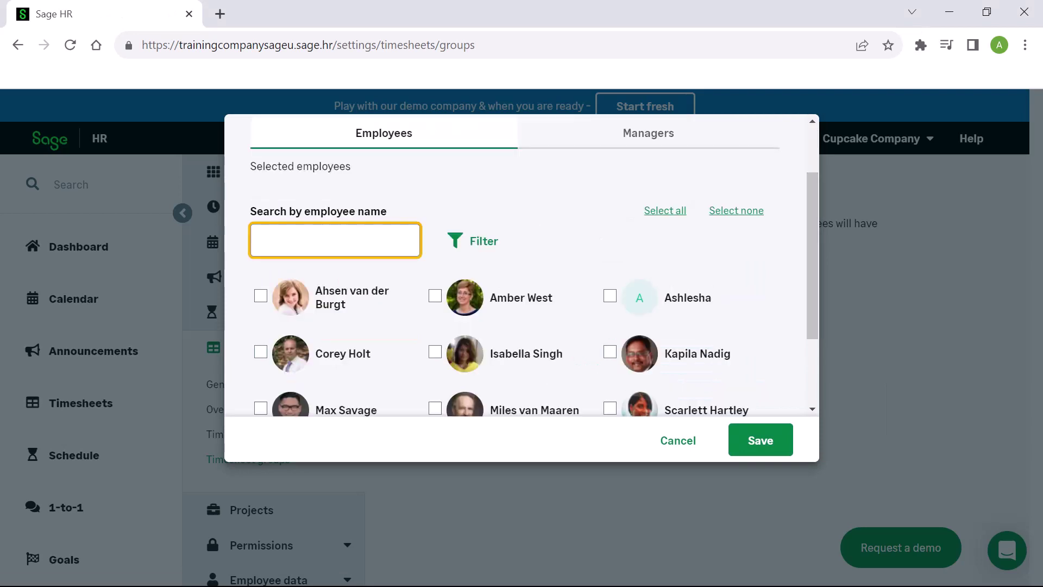
click(261, 352)
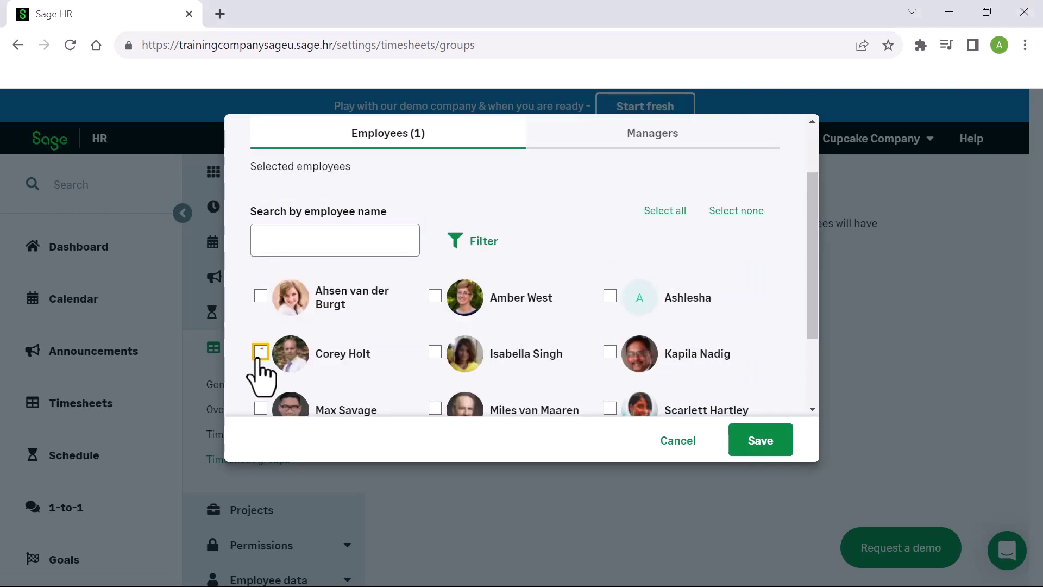
click(260, 409)
click(610, 352)
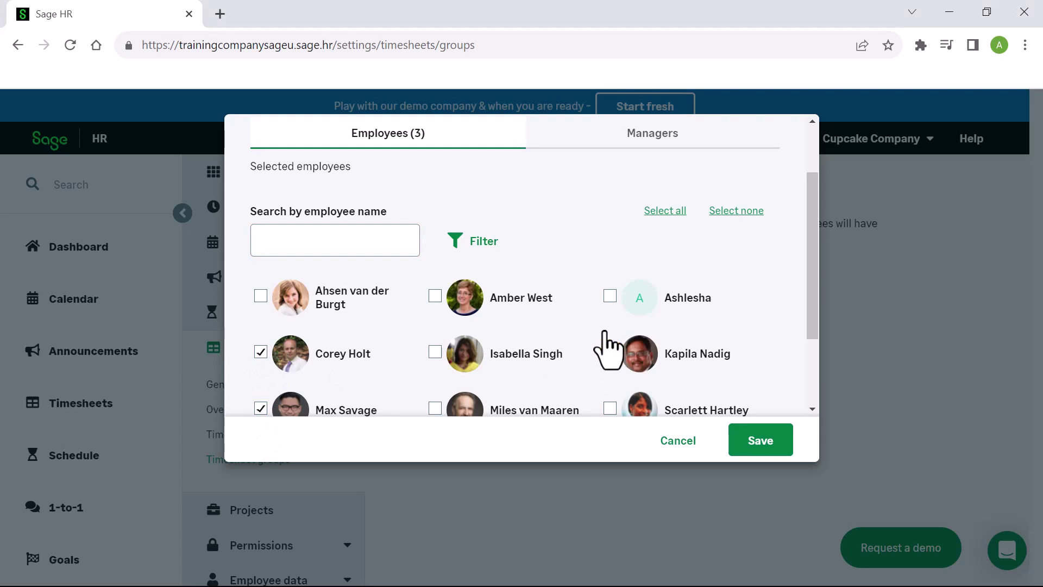
Make one person the TS One group's manager and save the eligibilities.
click(639, 130)
scroll(797, 288, down, 3)
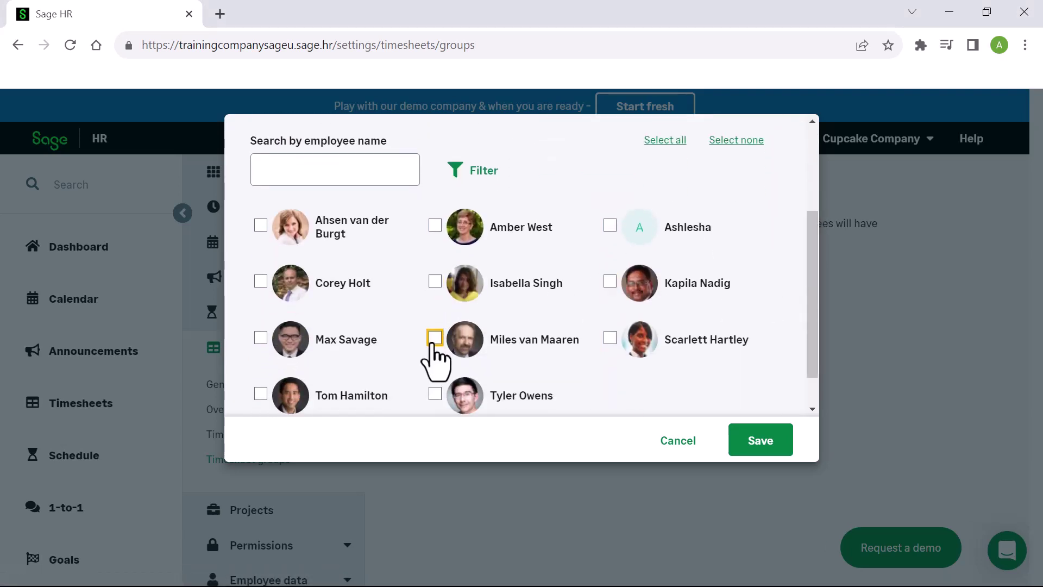
click(434, 339)
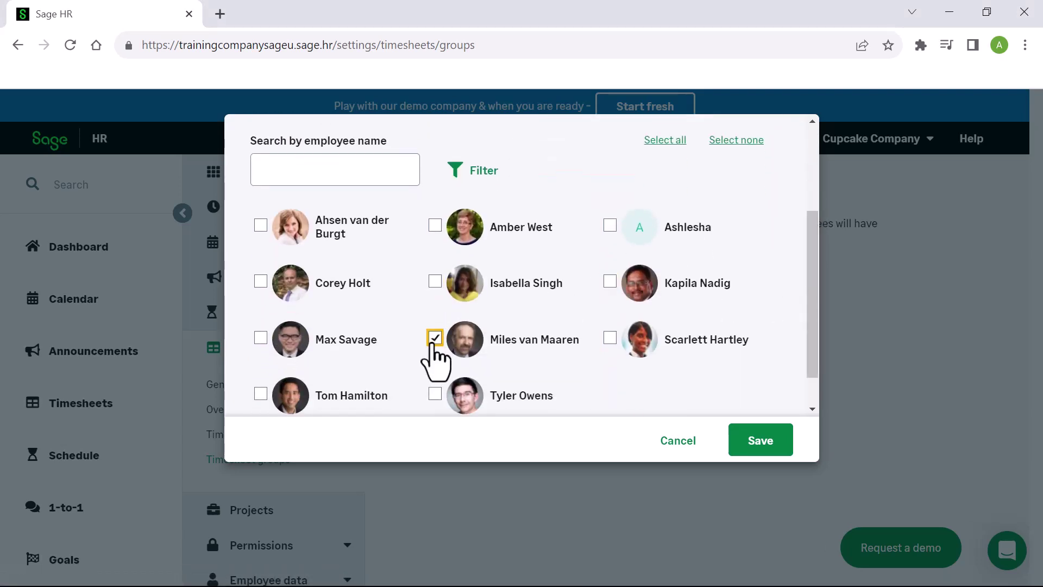
click(774, 455)
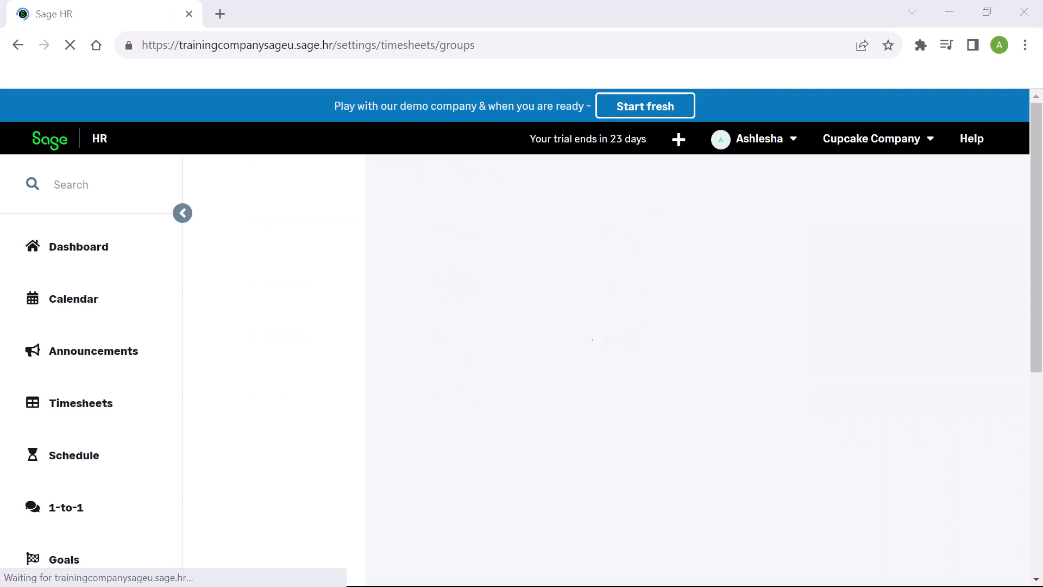